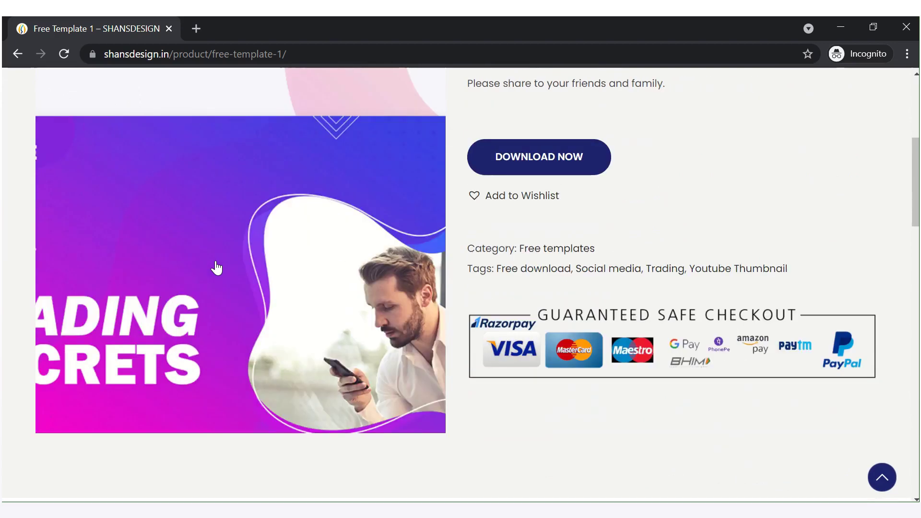
# Review the Free Template 1 product page and download the free thumbnail template.
pyautogui.scroll(1, 120, 269)
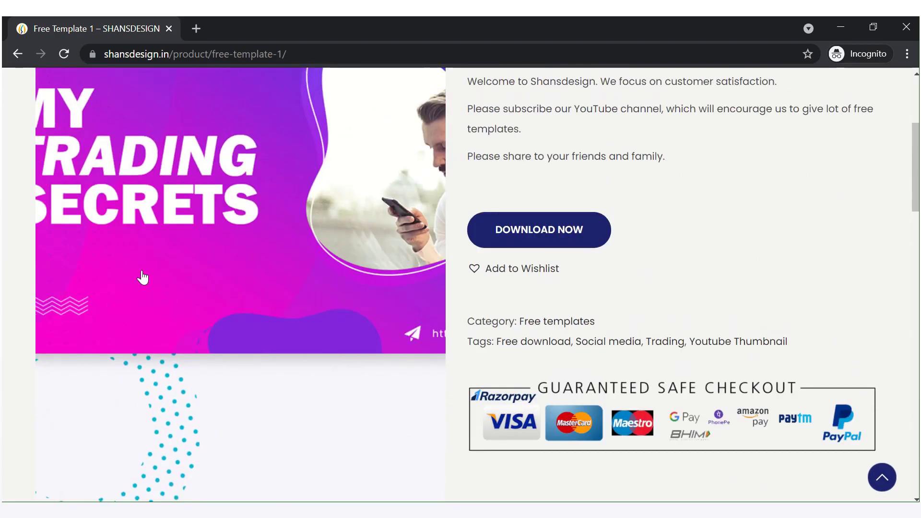
pyautogui.scroll(3, 142, 277)
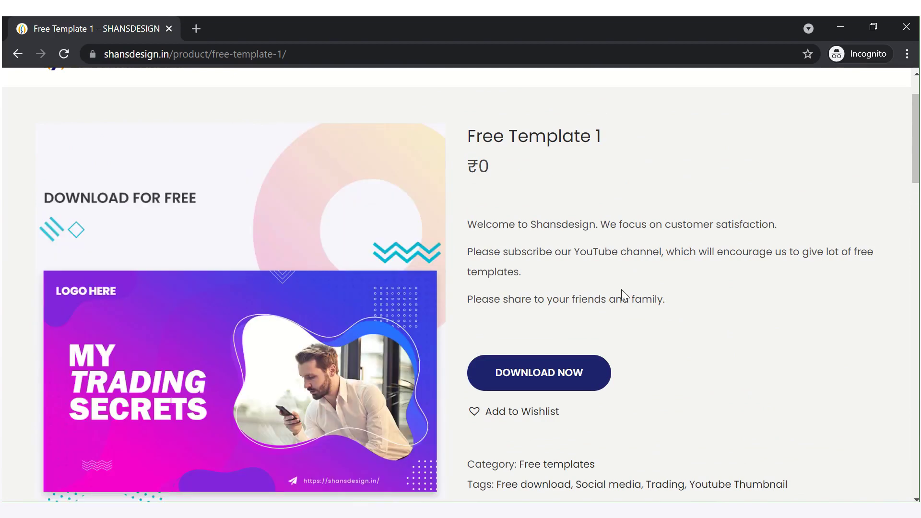
pyautogui.click(554, 374)
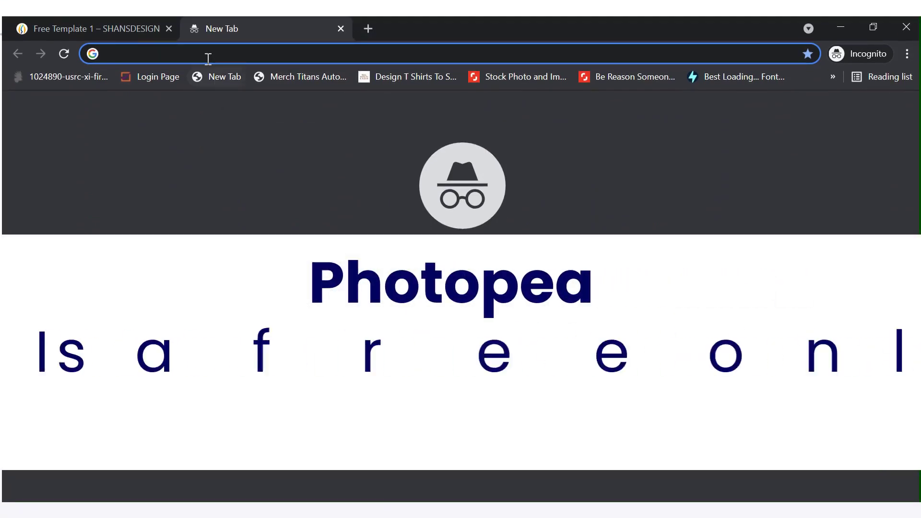
# Search the web for Photopea and open its online photo editor.
pyautogui.write('photop')
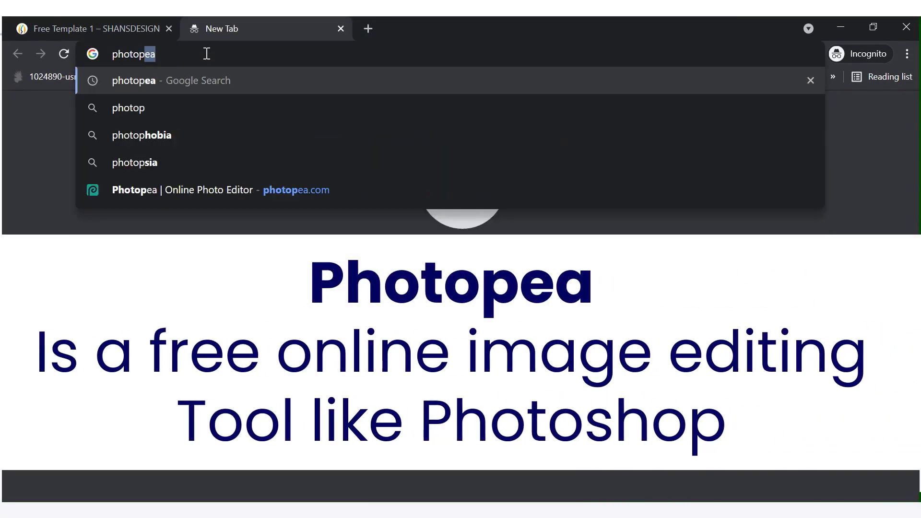
pyautogui.write('es')
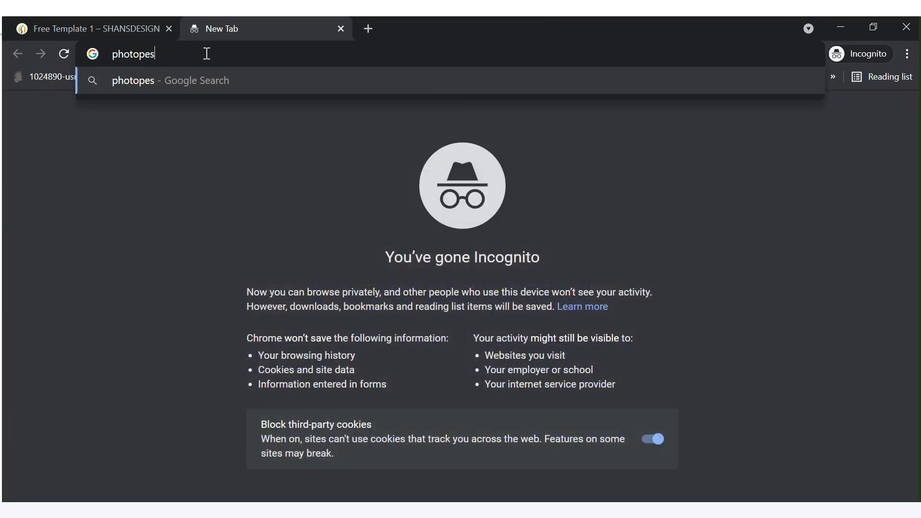
pyautogui.press('Return')
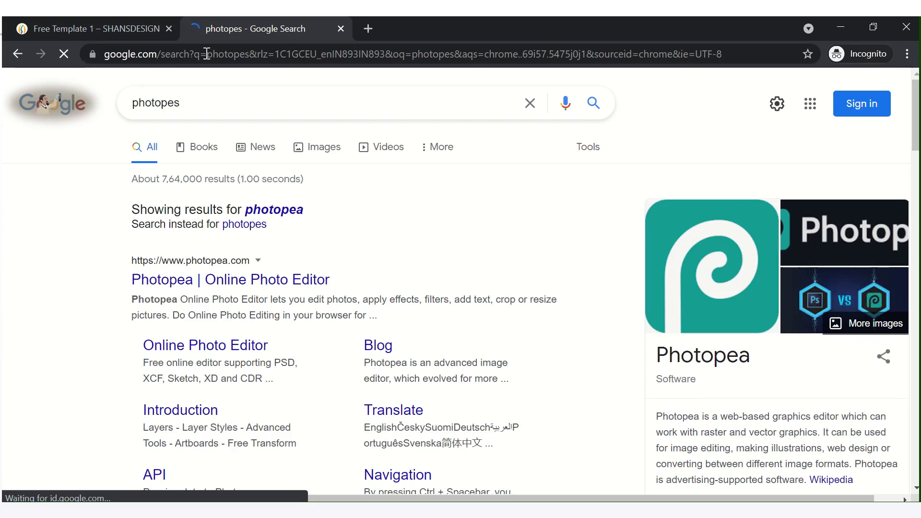
pyautogui.click(279, 212)
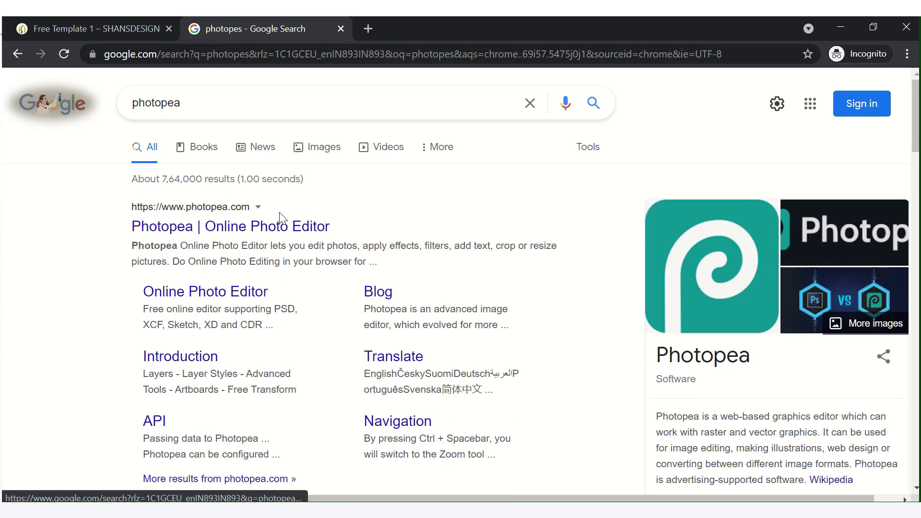
pyautogui.click(234, 232)
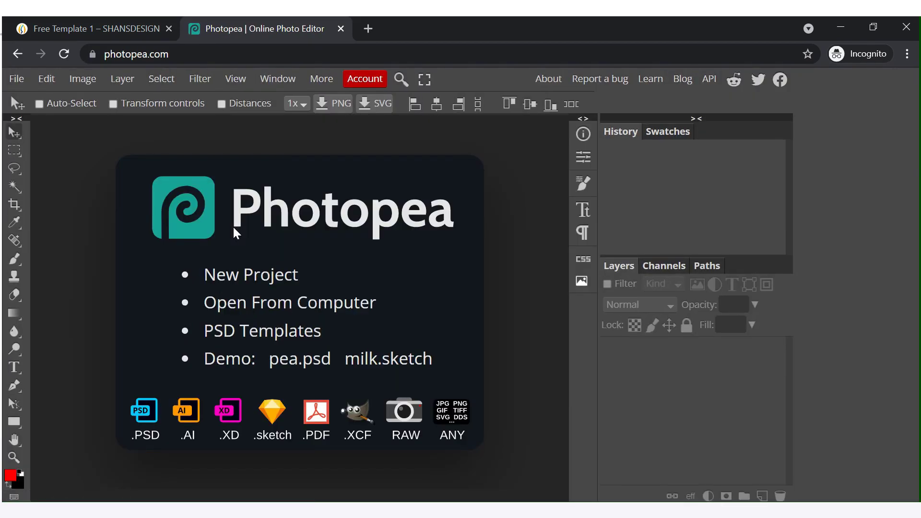
# Bring Free_Template_01.psd from the Pictures folder into Photopea as an open document.
pyautogui.hotkey('alt', 'Tab')
pyautogui.hotkey('alt', 'Tab')
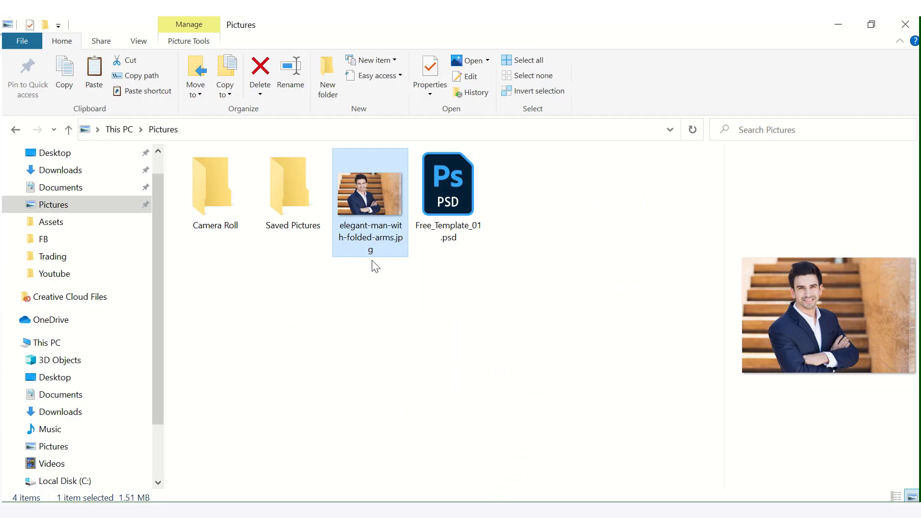
pyautogui.click(452, 194)
pyautogui.moveTo(453, 206); pyautogui.dragTo(330, 255)
pyautogui.hotkey('alt', 'Tab')
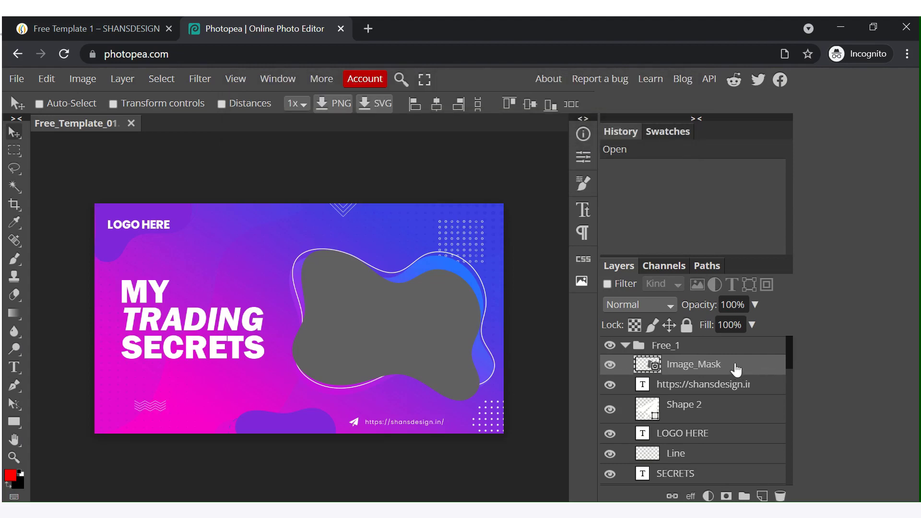
# Place elegant-man-with-folded-arms.jpg from the Pictures folder into the template, directly above the Image_Mask layer.
pyautogui.hotkey('alt', 'Tab')
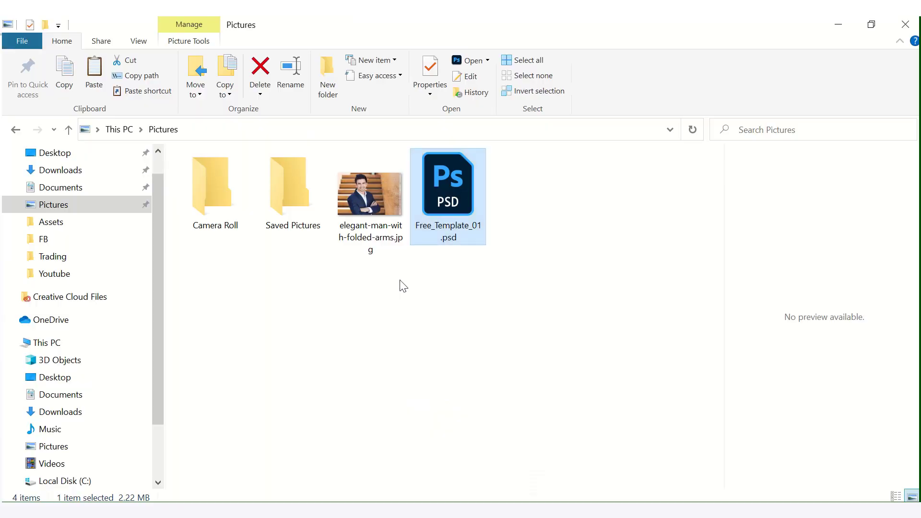
pyautogui.click(369, 194)
pyautogui.moveTo(369, 212); pyautogui.dragTo(432, 333)
pyautogui.hotkey('alt', 'Tab')
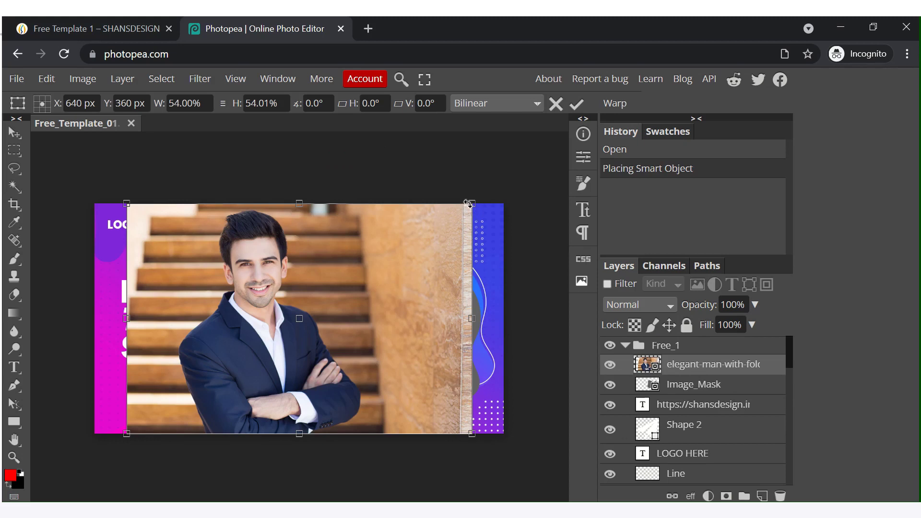
# Scale the placed photo to about 36% and position it over the grey blob shape.
pyautogui.moveTo(468, 203); pyautogui.dragTo(402, 249)
pyautogui.moveTo(350, 270); pyautogui.dragTo(435, 261)
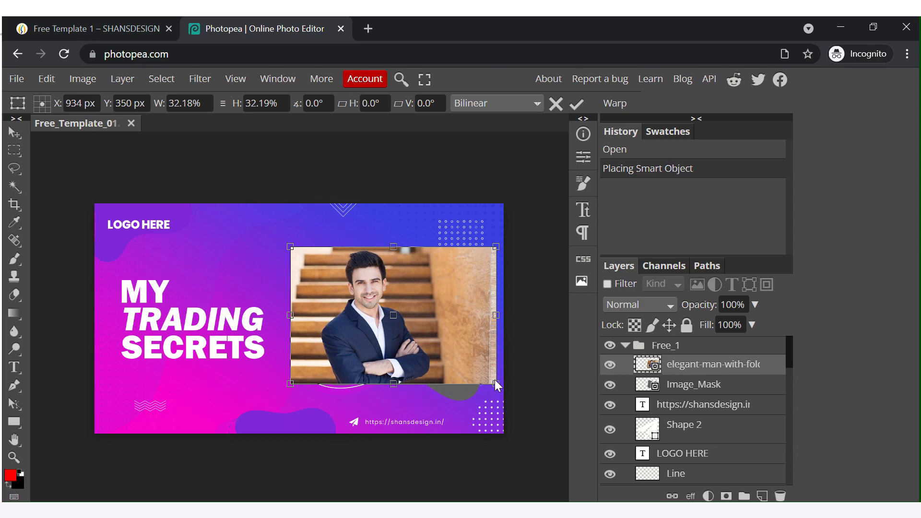
pyautogui.moveTo(496, 382); pyautogui.dragTo(520, 408)
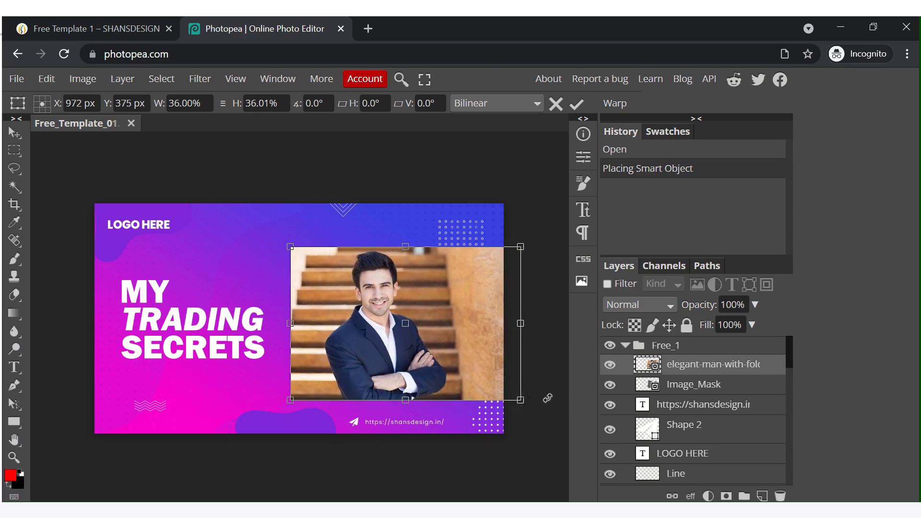
# Clip the photo to the Image_Mask shape and shift it slightly so the man sits further left inside it.
pyautogui.rightClick(715, 368)
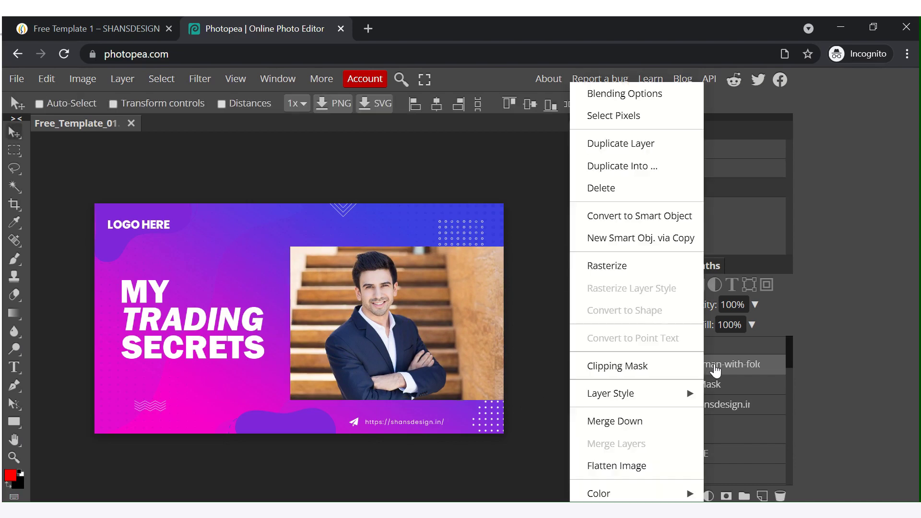
pyautogui.click(669, 366)
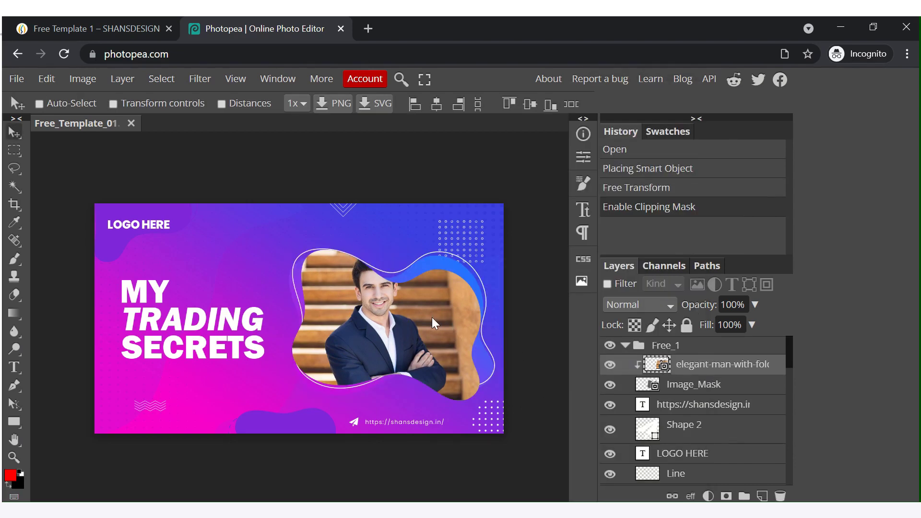
pyautogui.moveTo(418, 315); pyautogui.dragTo(398, 321)
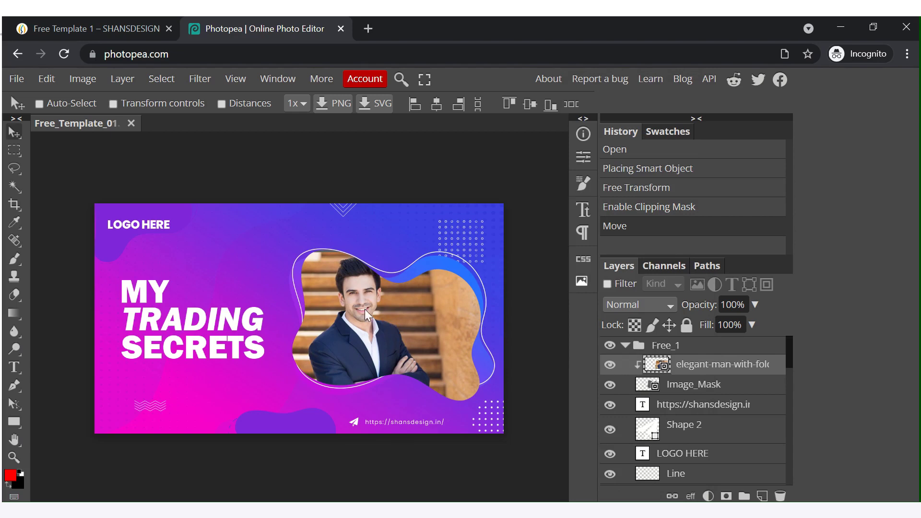
# Save the changes to Free_Template_01.psd, allowing the site to edit the file.
pyautogui.click(19, 77)
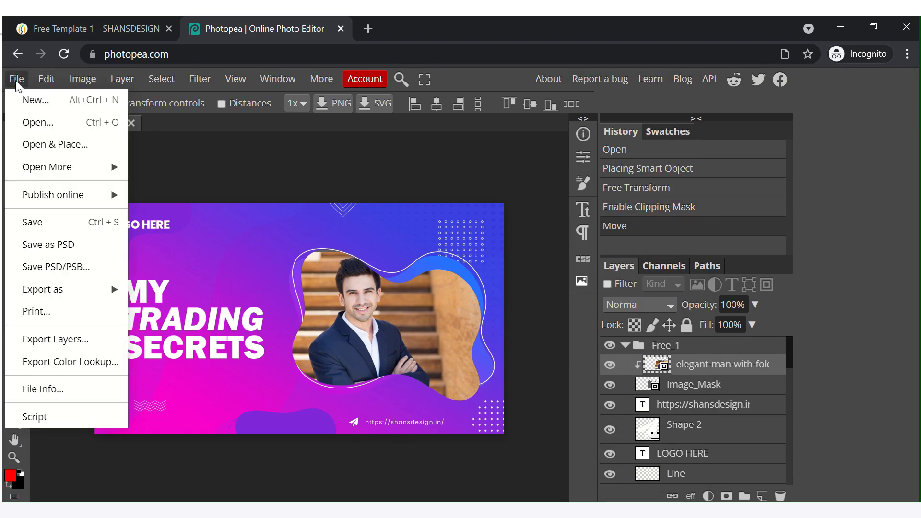
pyautogui.click(38, 218)
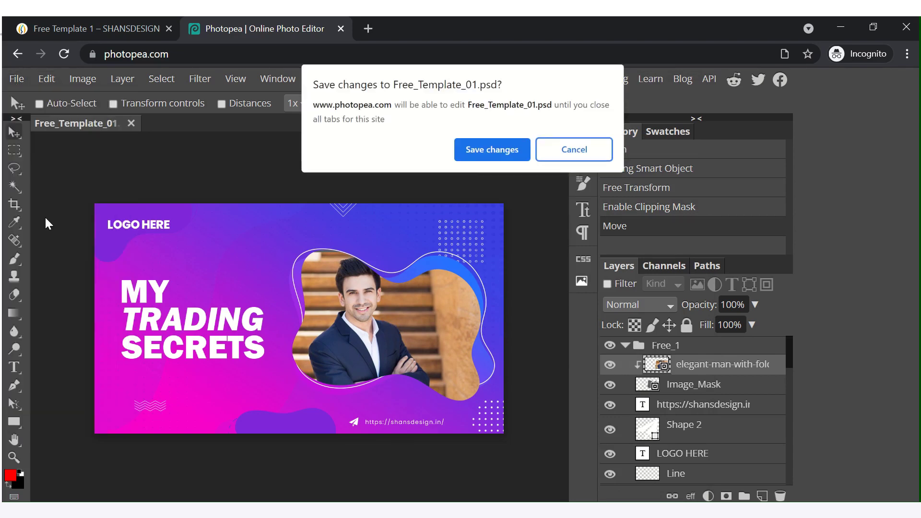
pyautogui.click(487, 150)
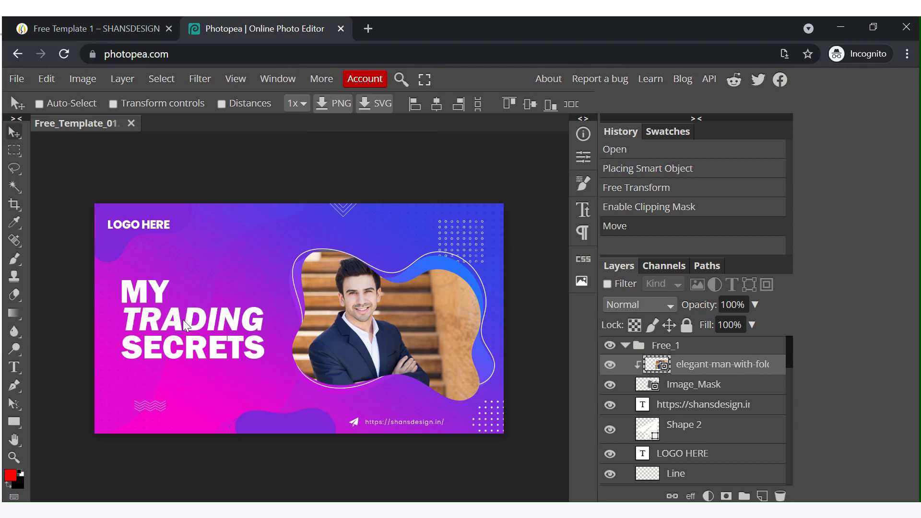
# Start a text layer below the word SECRETS, set the font size to 87 px and leave it empty.
pyautogui.click(14, 367)
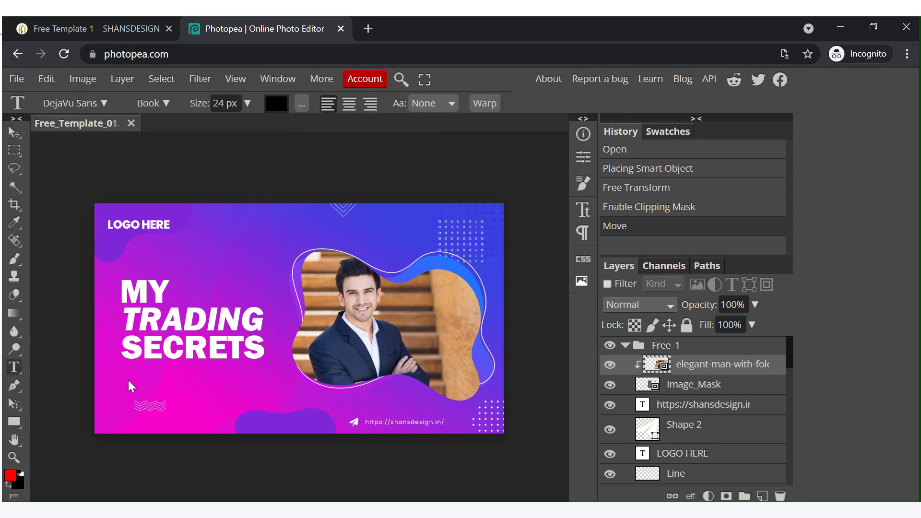
pyautogui.click(128, 380)
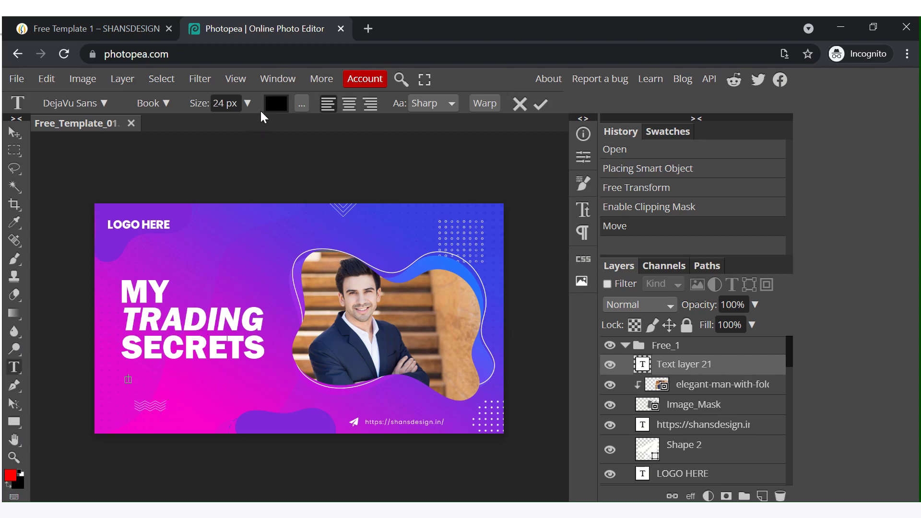
pyautogui.click(247, 103)
pyautogui.moveTo(198, 125); pyautogui.dragTo(240, 124)
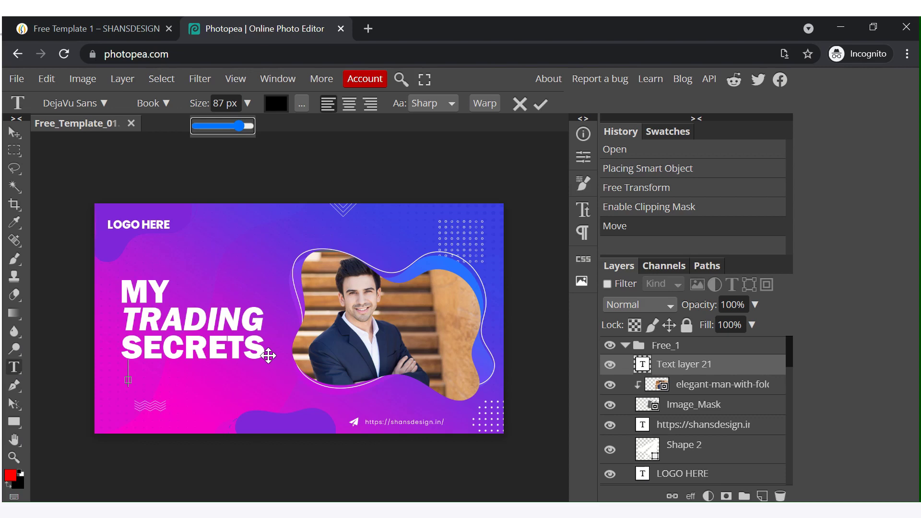
pyautogui.click(14, 133)
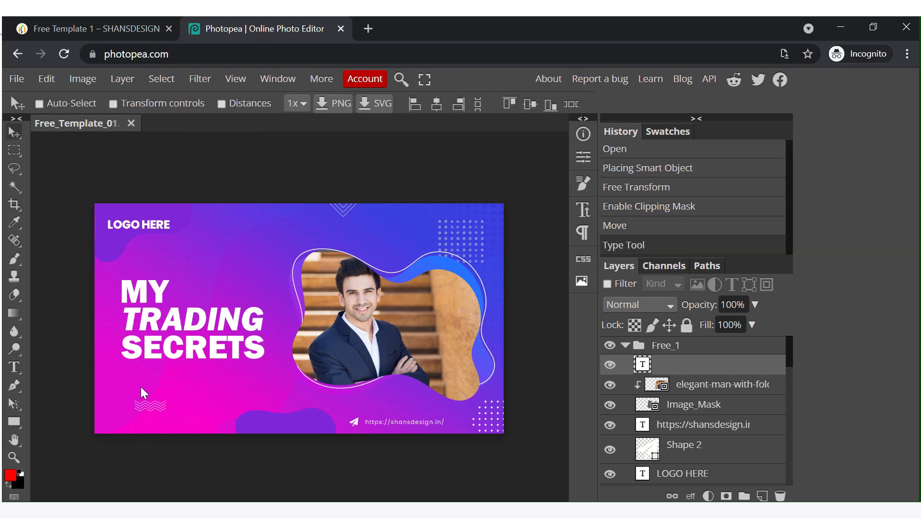
# Add the text "JOIN US" below the SECRETS heading and move it slightly down and to the right.
pyautogui.click(15, 367)
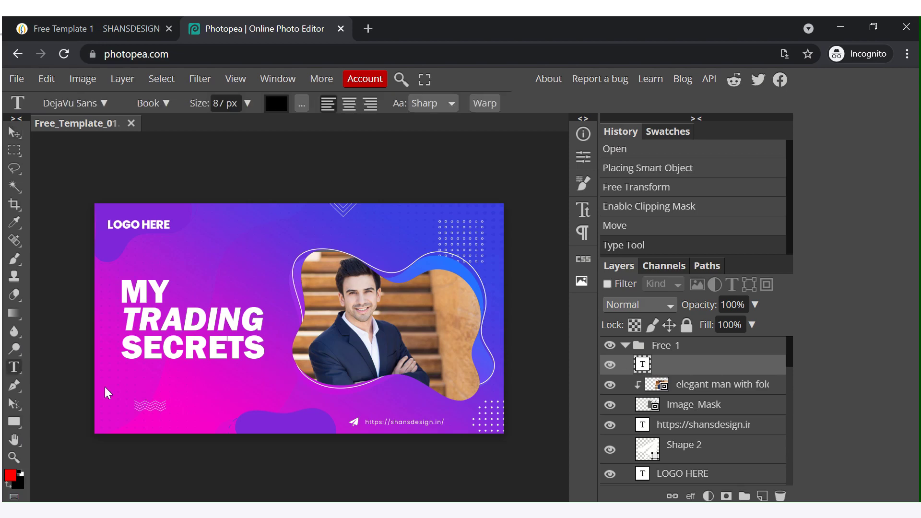
pyautogui.click(145, 387)
pyautogui.write('I')
pyautogui.write('OIN')
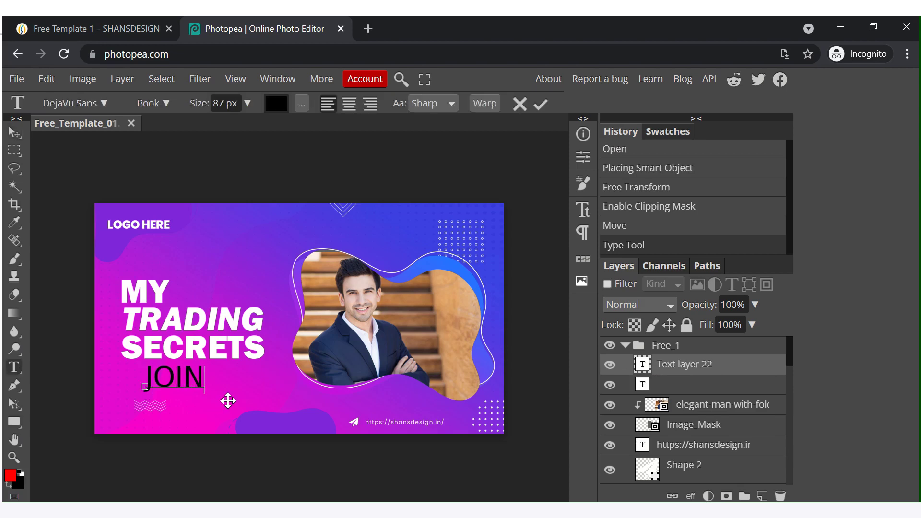
pyautogui.write(' US')
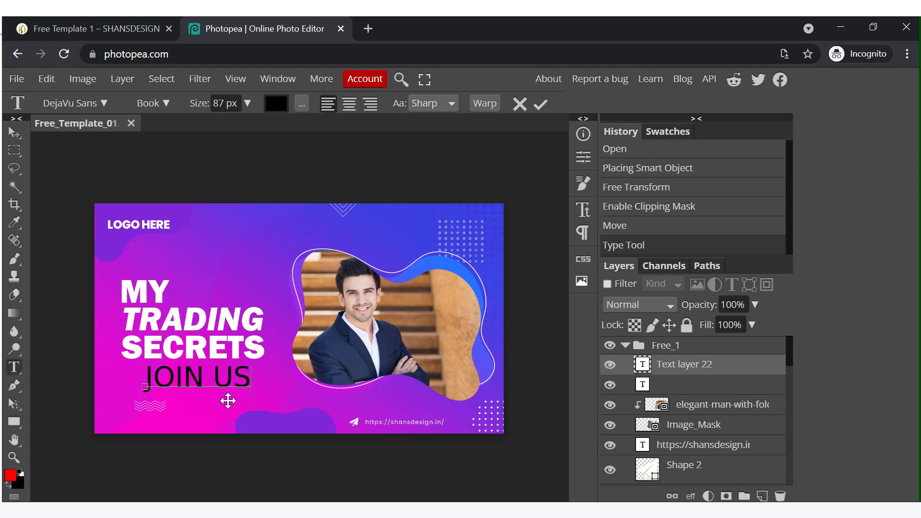
pyautogui.click(14, 133)
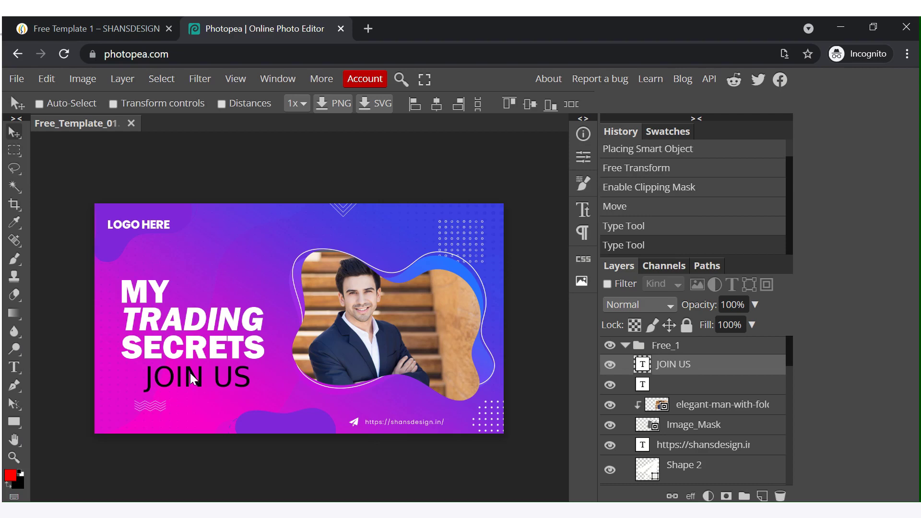
pyautogui.moveTo(190, 372); pyautogui.dragTo(196, 378)
# Change the font of the JOIN US text to Delius.
pyautogui.doubleClick(215, 381)
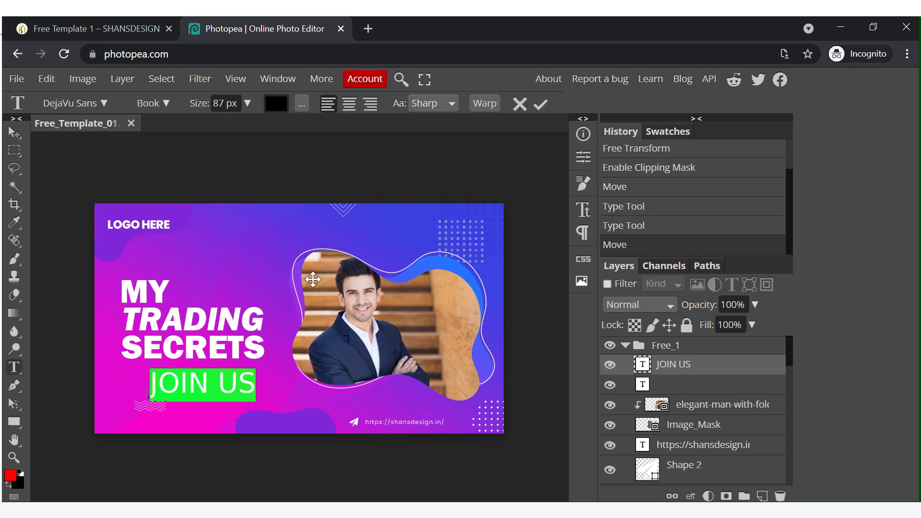
pyautogui.click(15, 133)
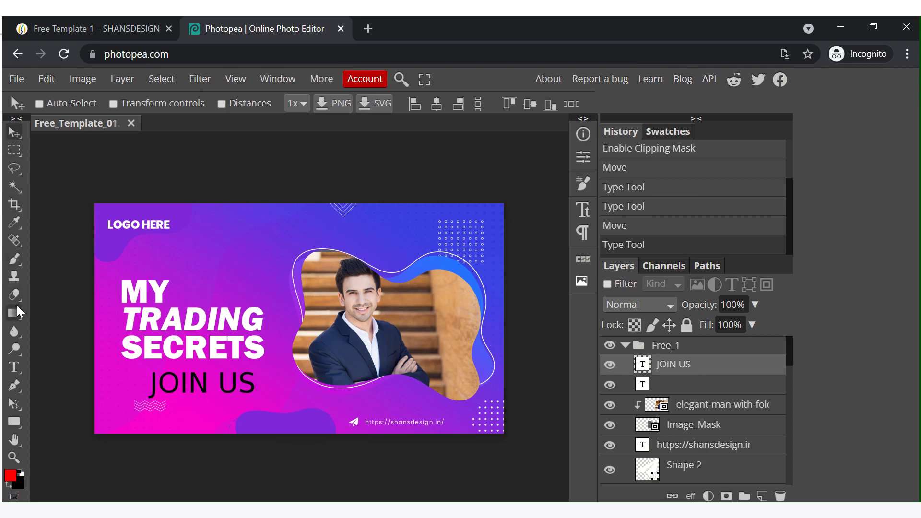
pyautogui.click(15, 366)
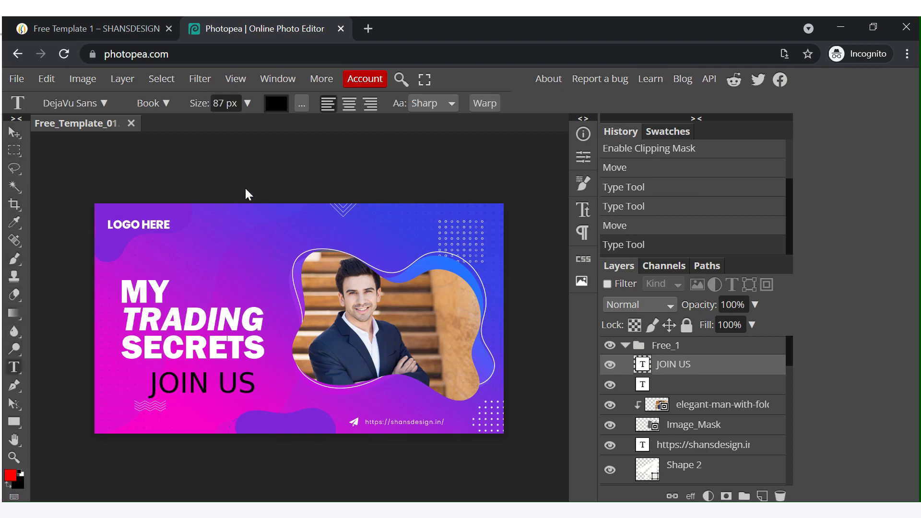
pyautogui.click(101, 103)
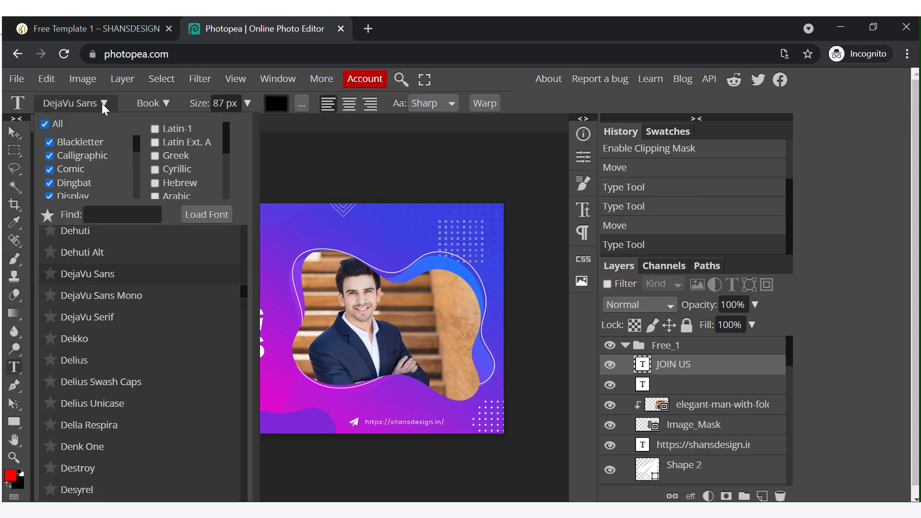
pyautogui.click(79, 356)
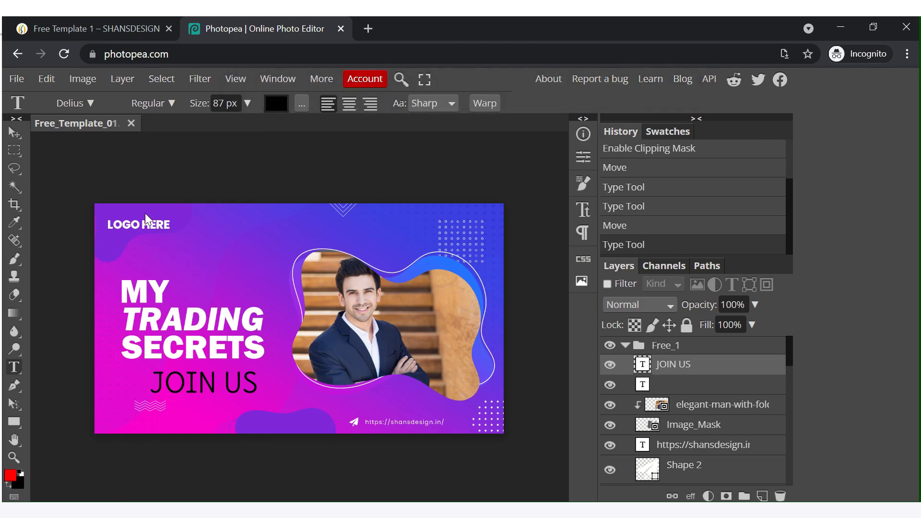
# Replace the LOGO HERE text with "YOUR LOGO" and save the changes to the template file.
pyautogui.click(13, 133)
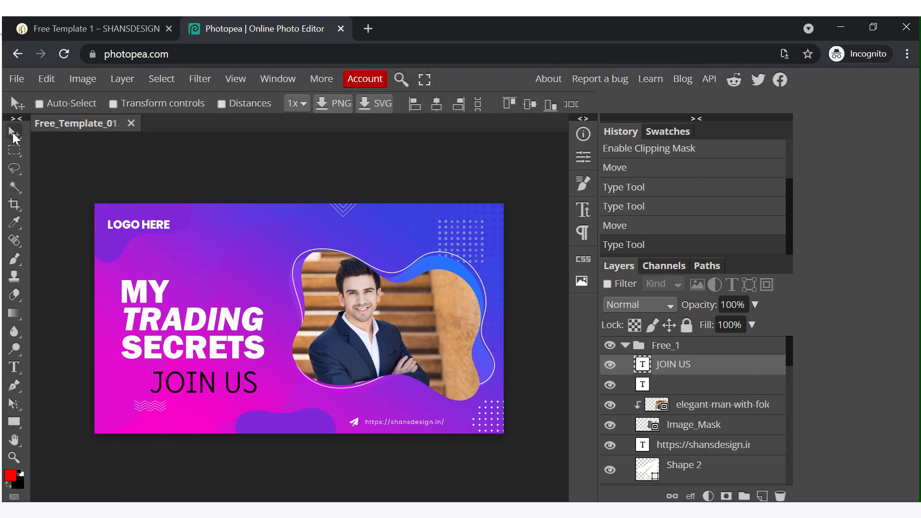
pyautogui.rightClick(149, 222)
pyautogui.click(178, 231)
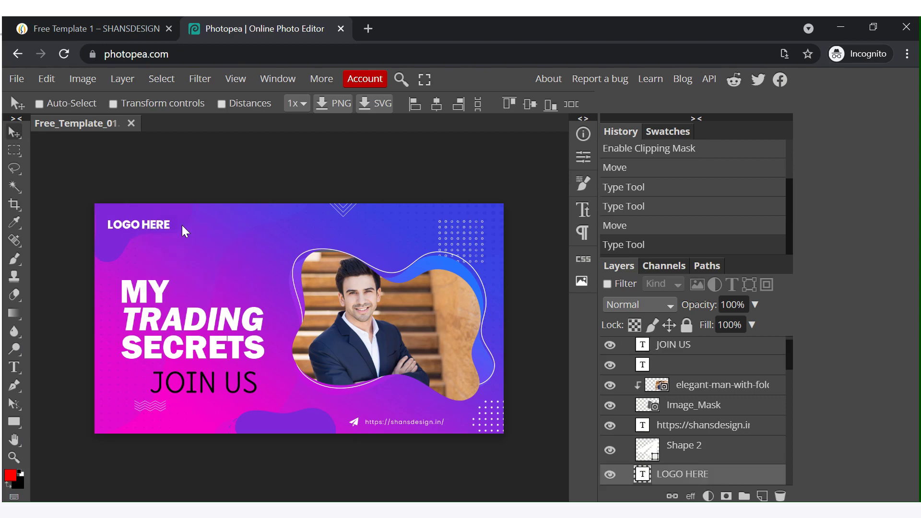
pyautogui.doubleClick(148, 223)
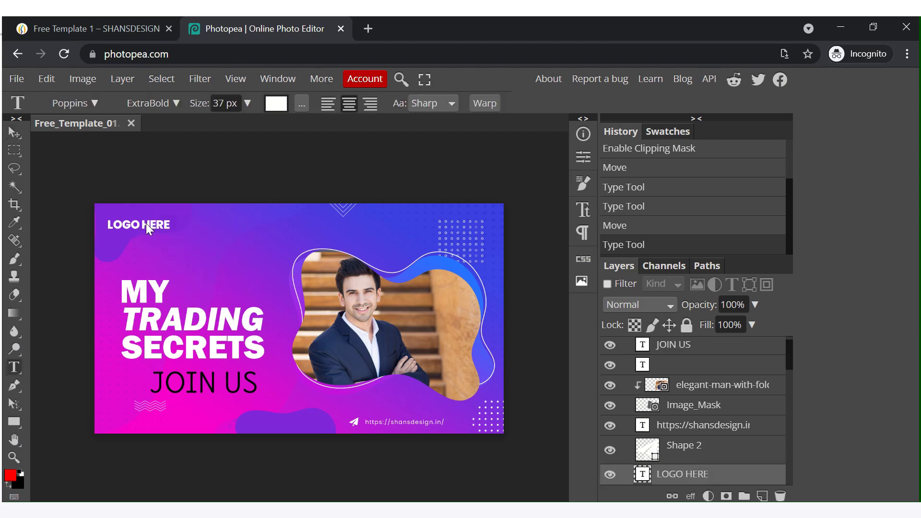
pyautogui.doubleClick(143, 225)
pyautogui.tripleClick(143, 224)
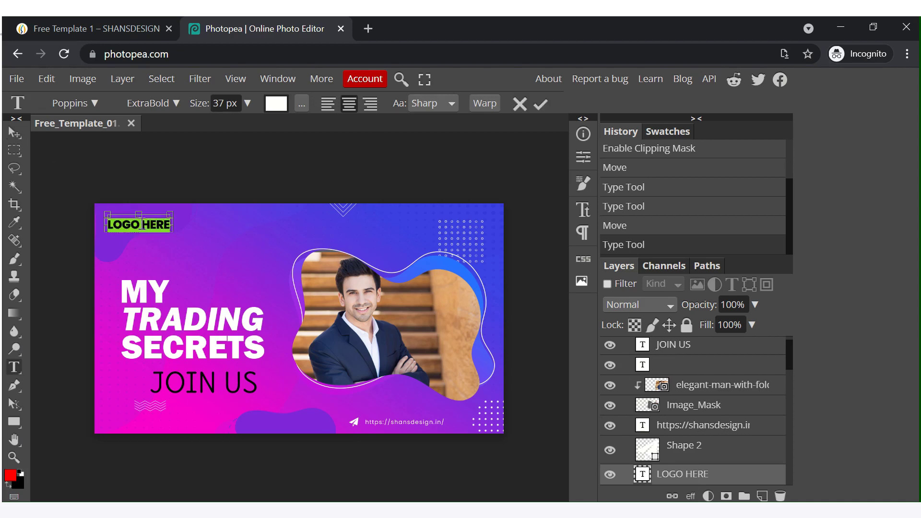
pyautogui.write('YOUR L')
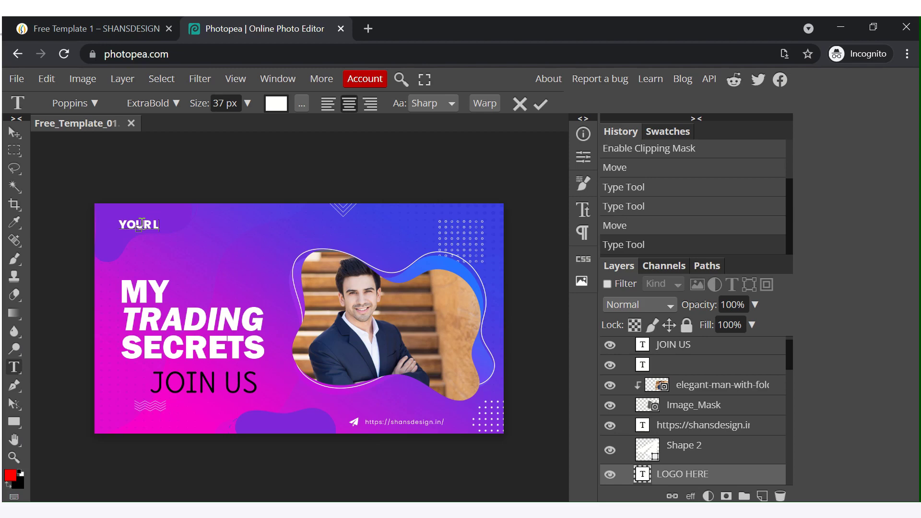
pyautogui.write('OGO')
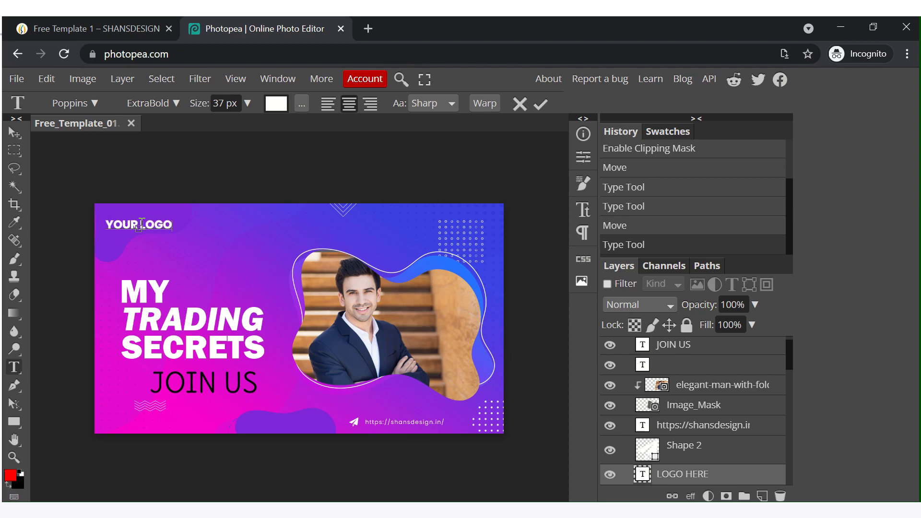
pyautogui.click(11, 134)
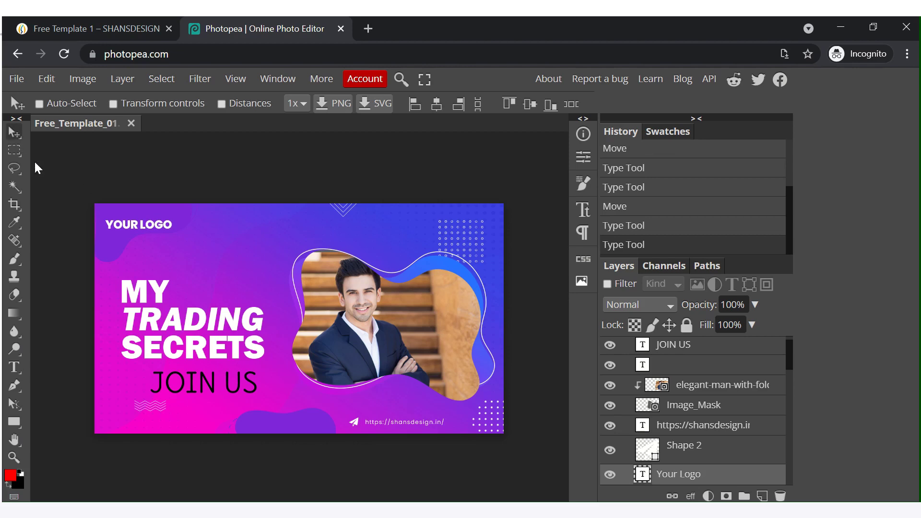
pyautogui.click(25, 74)
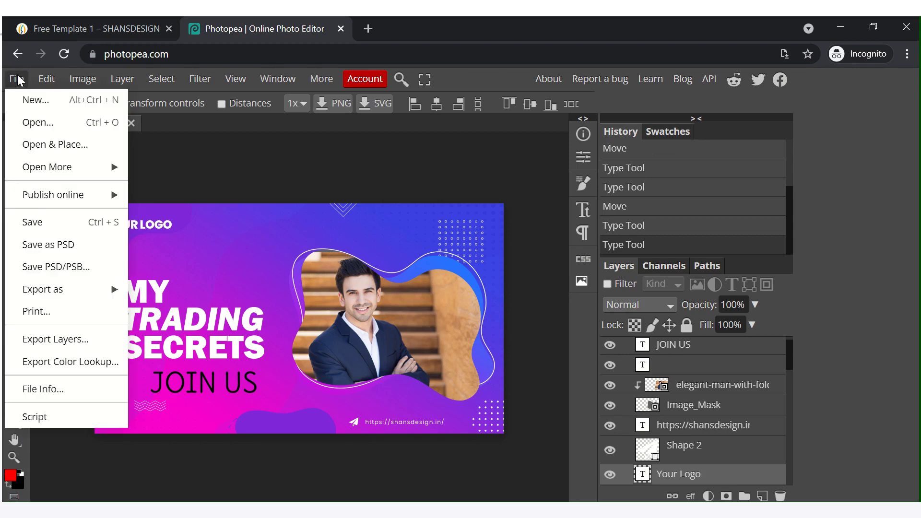
pyautogui.click(49, 225)
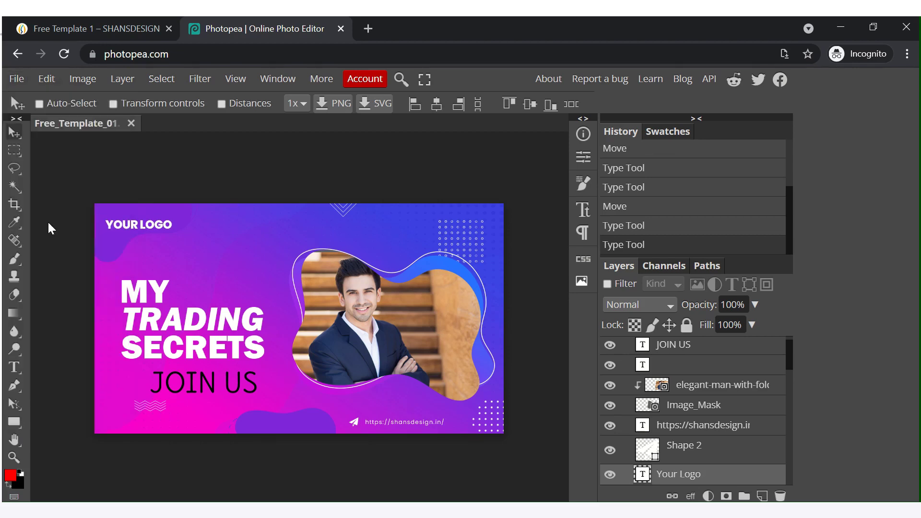
# Export the thumbnail as a 1280 × 720 px PNG at 100% quality and open the downloaded Free_Template_01.png.
pyautogui.click(16, 79)
pyautogui.moveTo(68, 289)
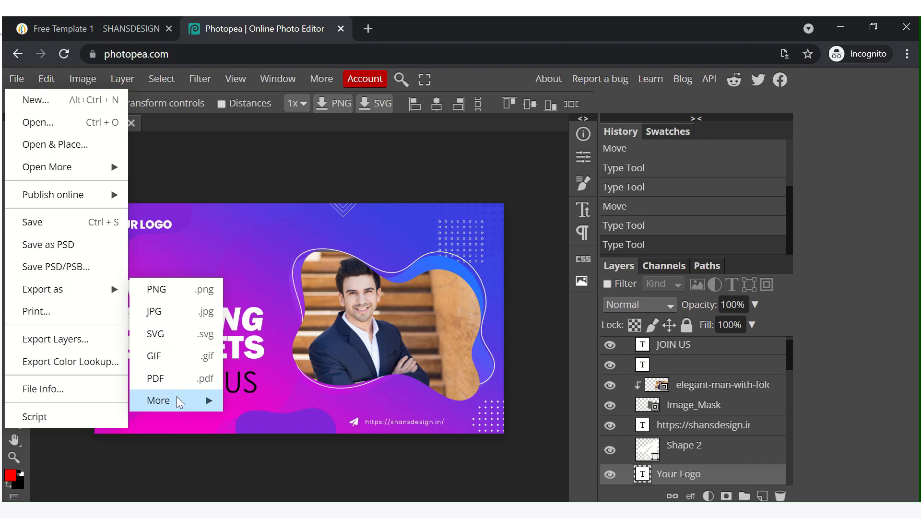
pyautogui.moveTo(176, 396)
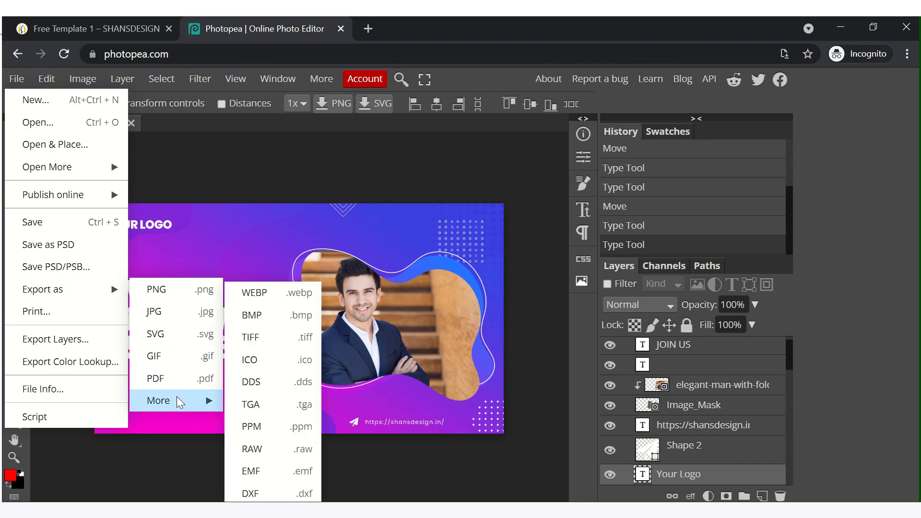
pyautogui.click(170, 288)
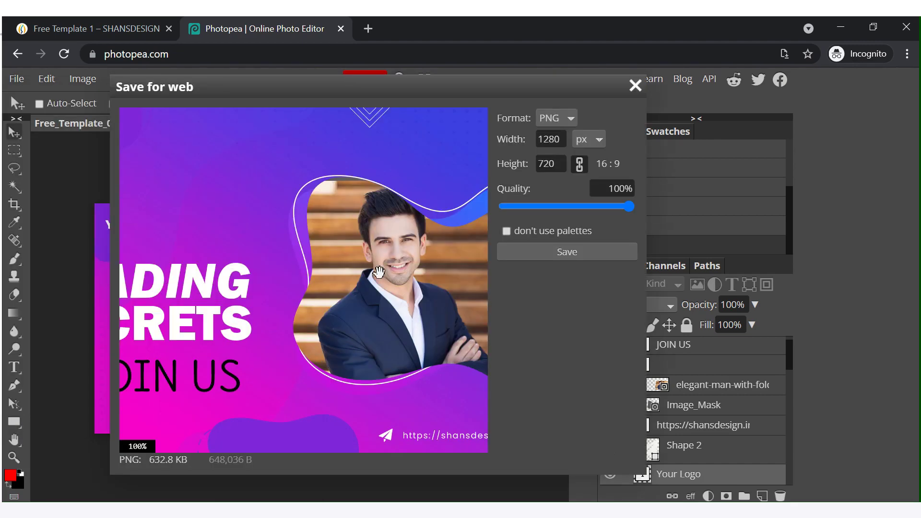
pyautogui.click(577, 251)
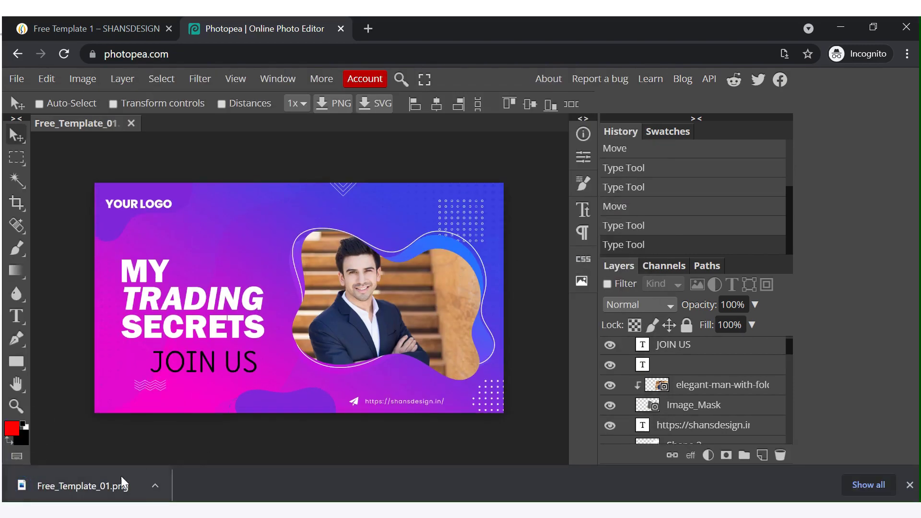
pyautogui.click(109, 485)
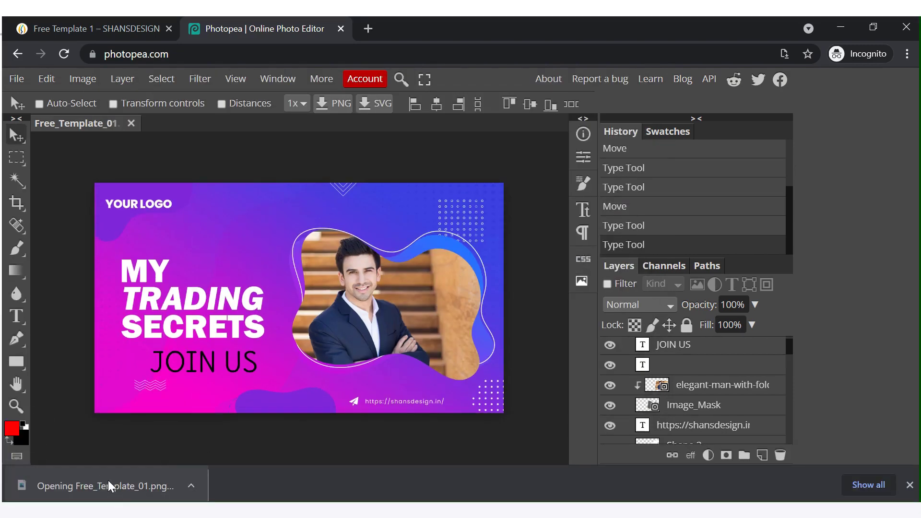